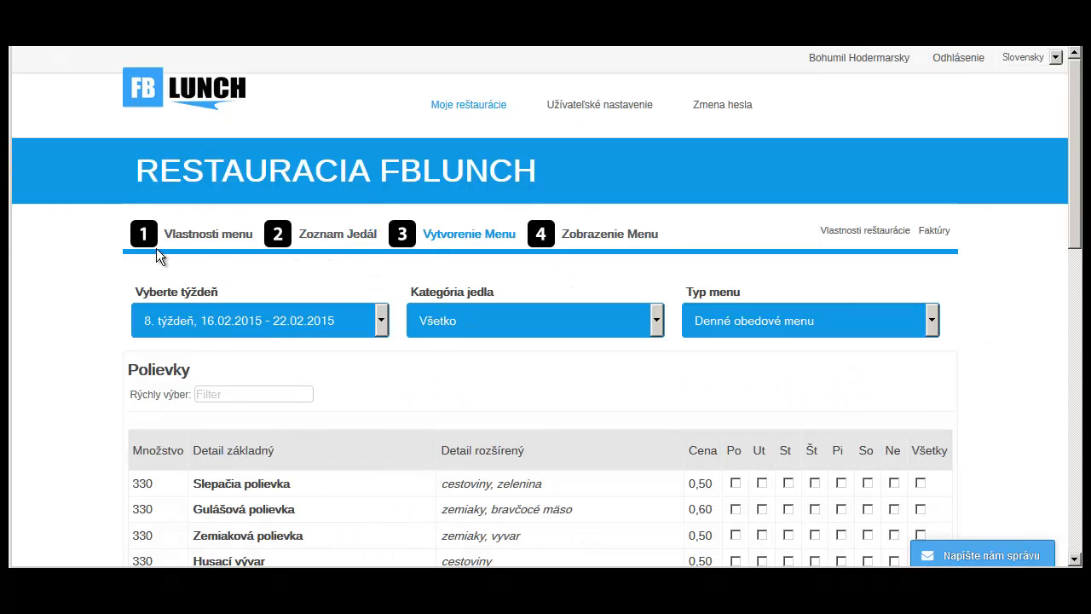
Choose week 8, 16.02.2015 - 22.02.2015, as the week for the menu.
click(383, 322)
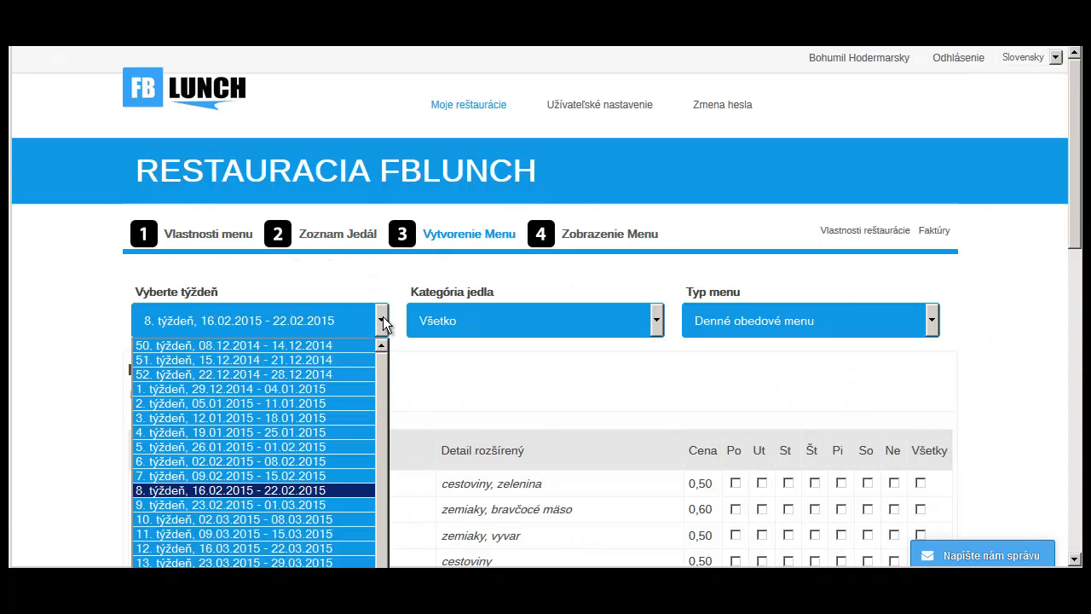
click(231, 492)
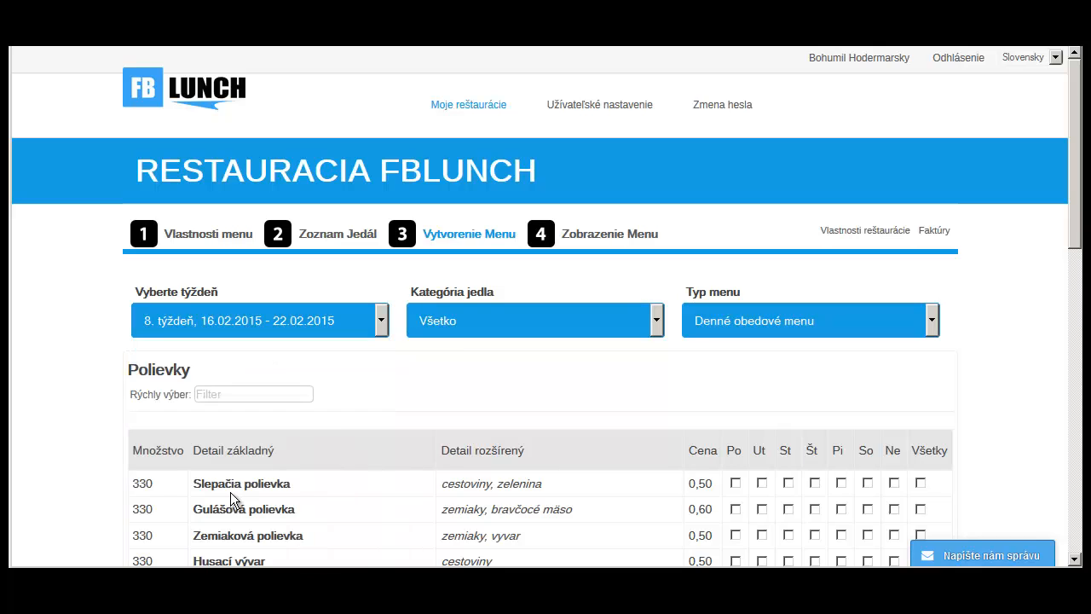
Look through the food category and menu type options, and review the tables of soups and main dishes.
click(657, 322)
click(657, 321)
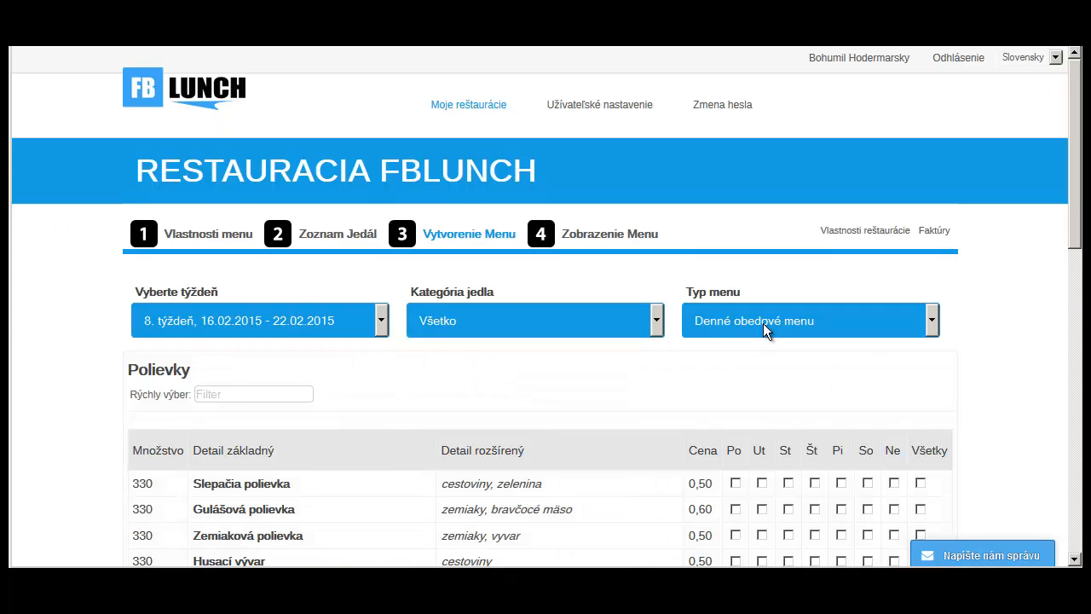
click(928, 324)
click(895, 322)
click(216, 235)
click(929, 322)
click(933, 321)
click(614, 324)
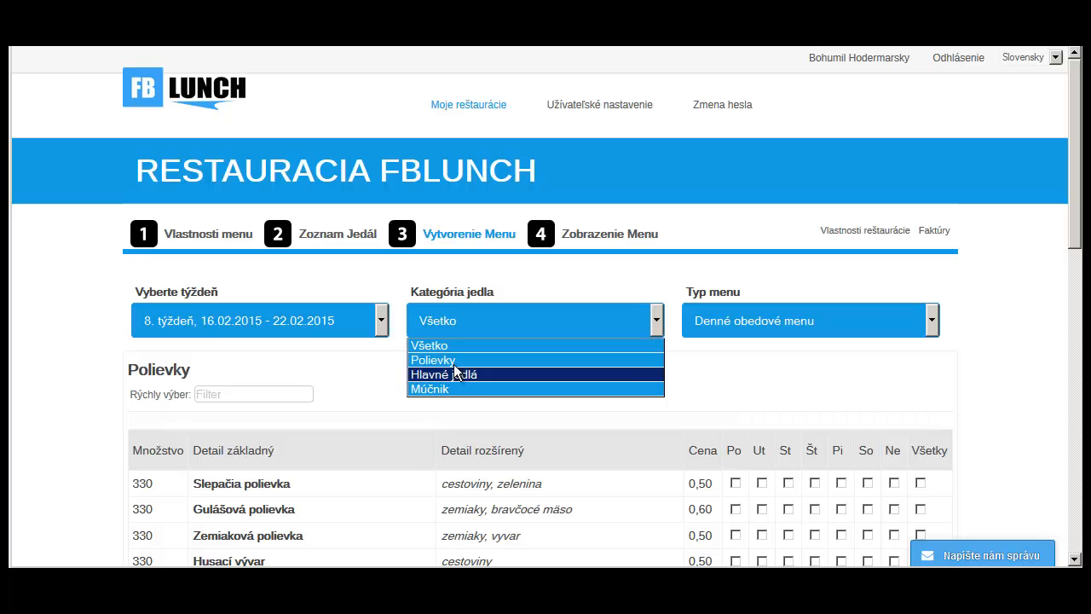
click(376, 369)
scroll(465, 339, down, 3)
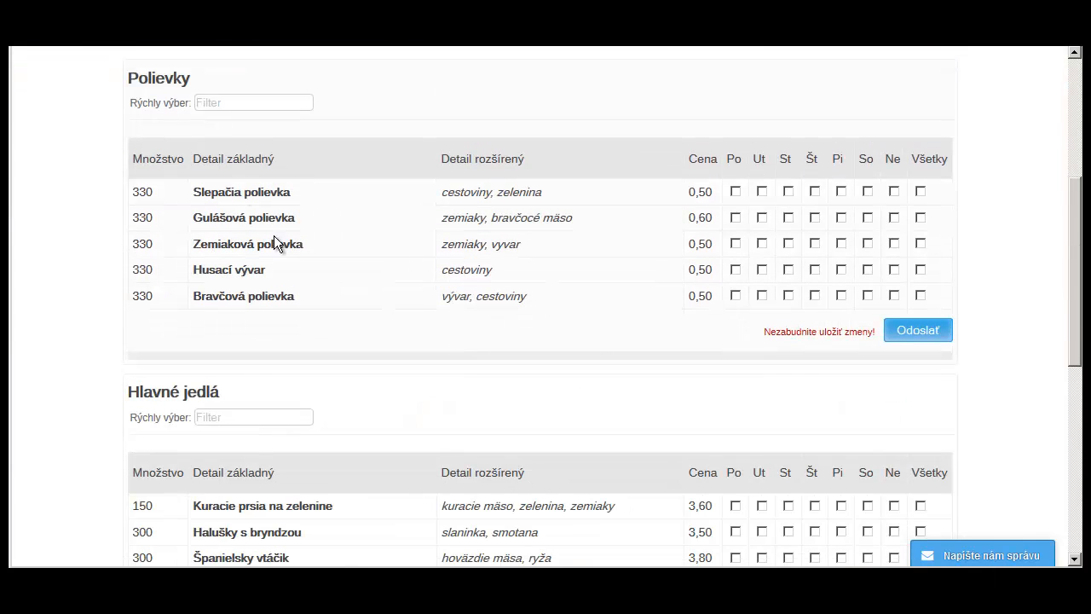
scroll(229, 298, down, 3)
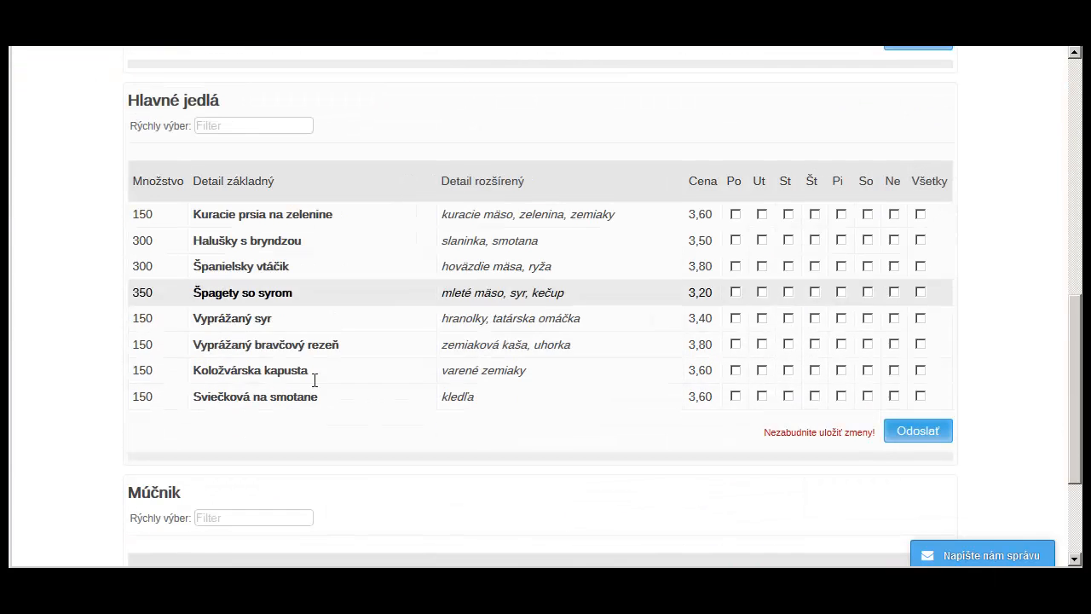
scroll(295, 302, up, 6)
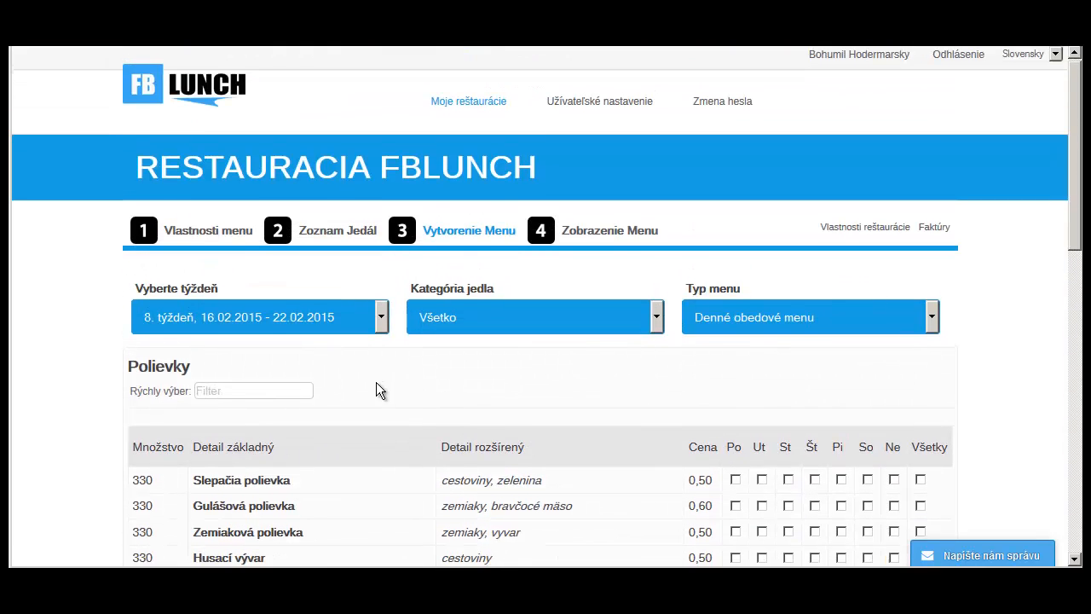
scroll(341, 391, down, 2)
scroll(339, 394, down, 1)
scroll(328, 405, up, 2)
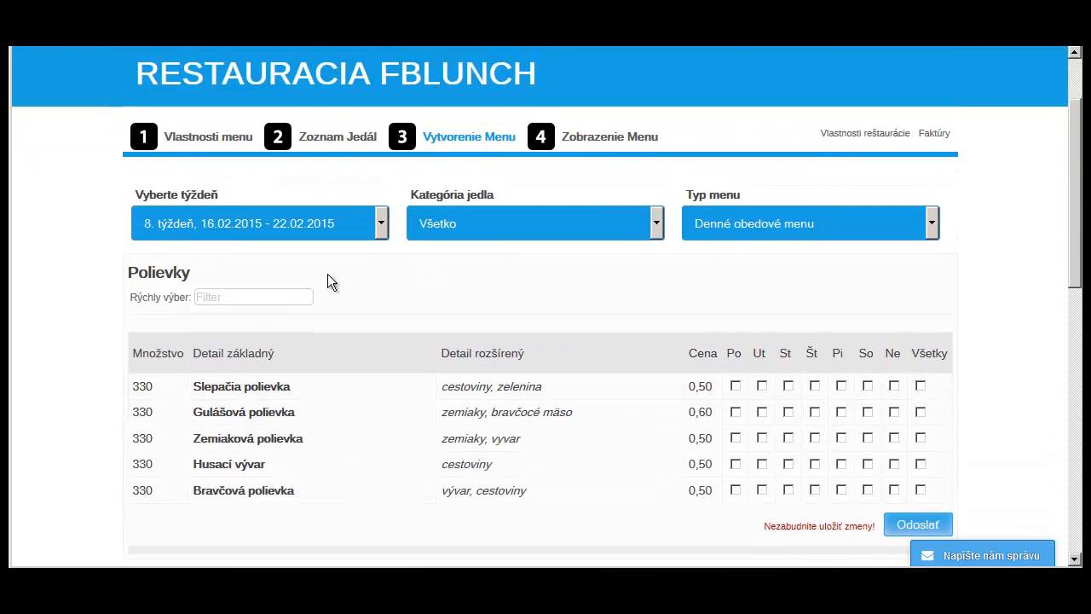
Set the food category to Polievky so that only the soups are listed.
click(657, 223)
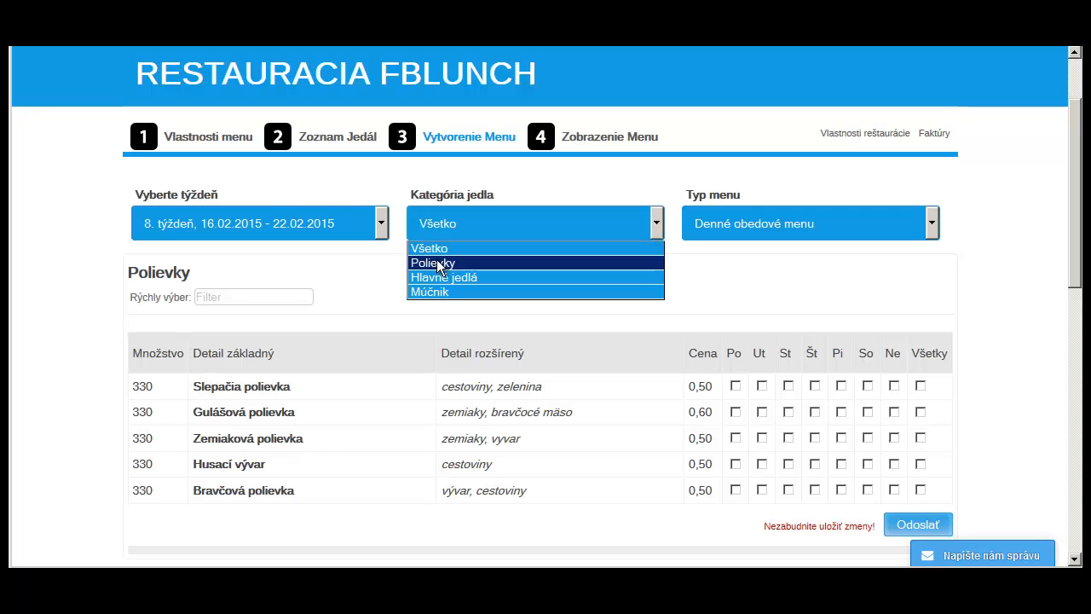
click(441, 264)
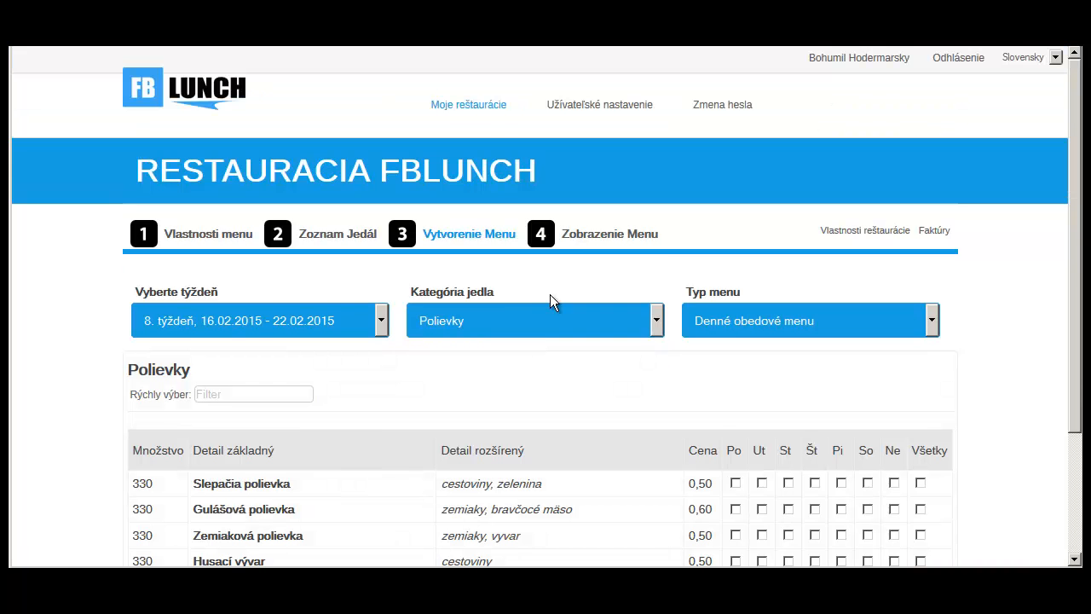
scroll(549, 300, down, 2)
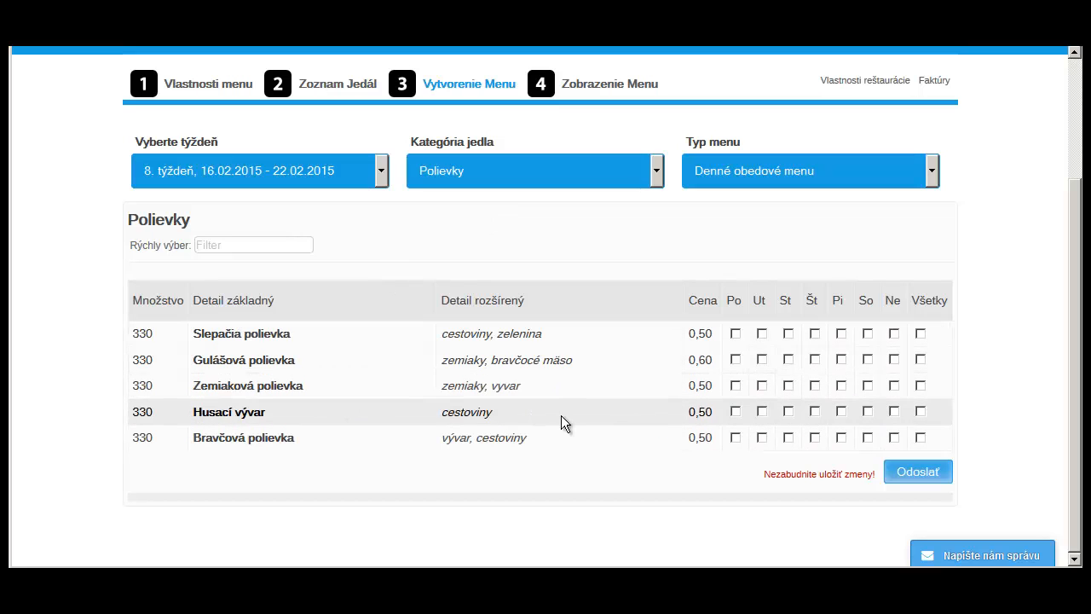
Filter the soup list by "sl" and clear the filter again.
click(247, 245)
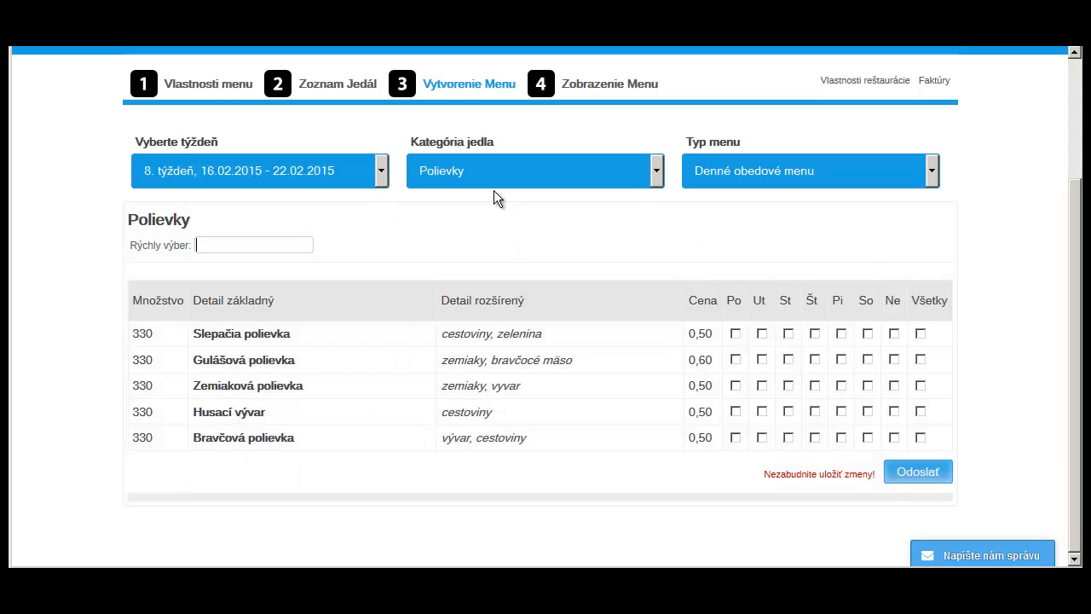
text(sl)
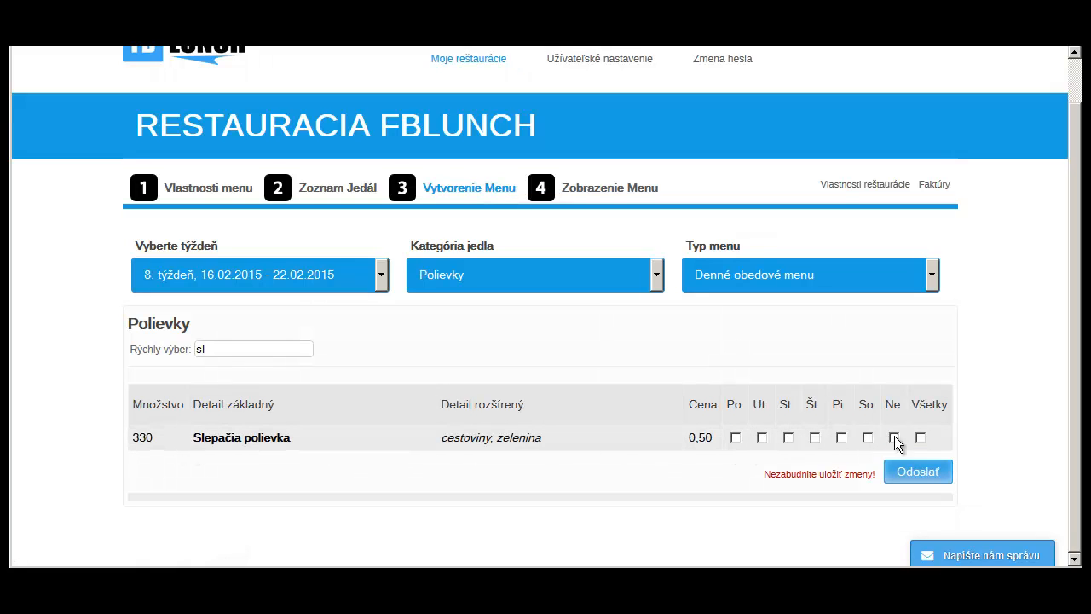
drag(223, 351, 190, 351)
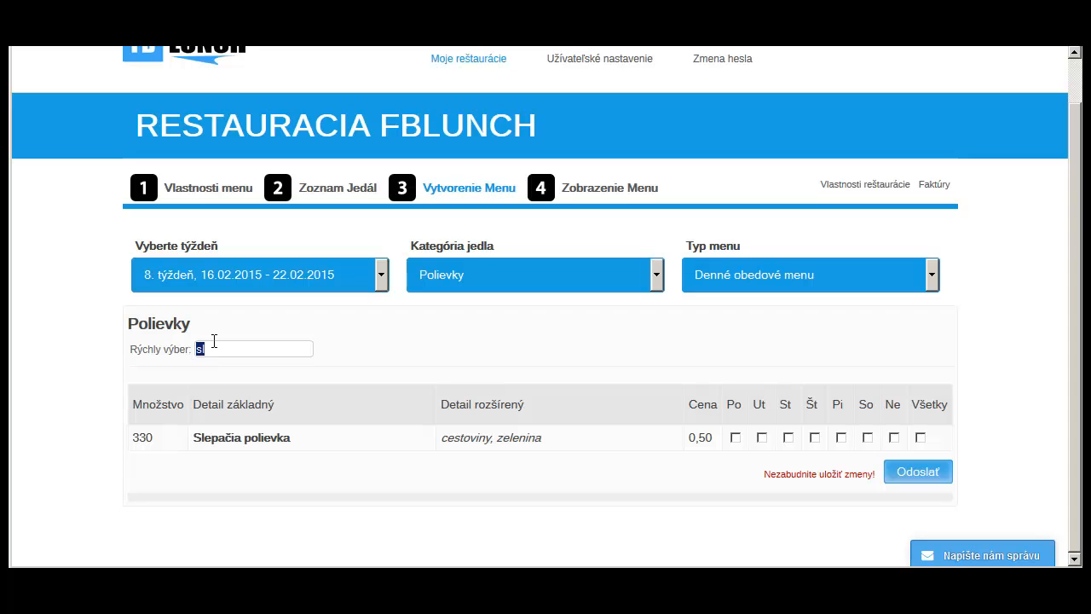
key(BackSpace)
Assign Slepačia polievka to every weekday from Po to Pi.
scroll(330, 395, down, 2)
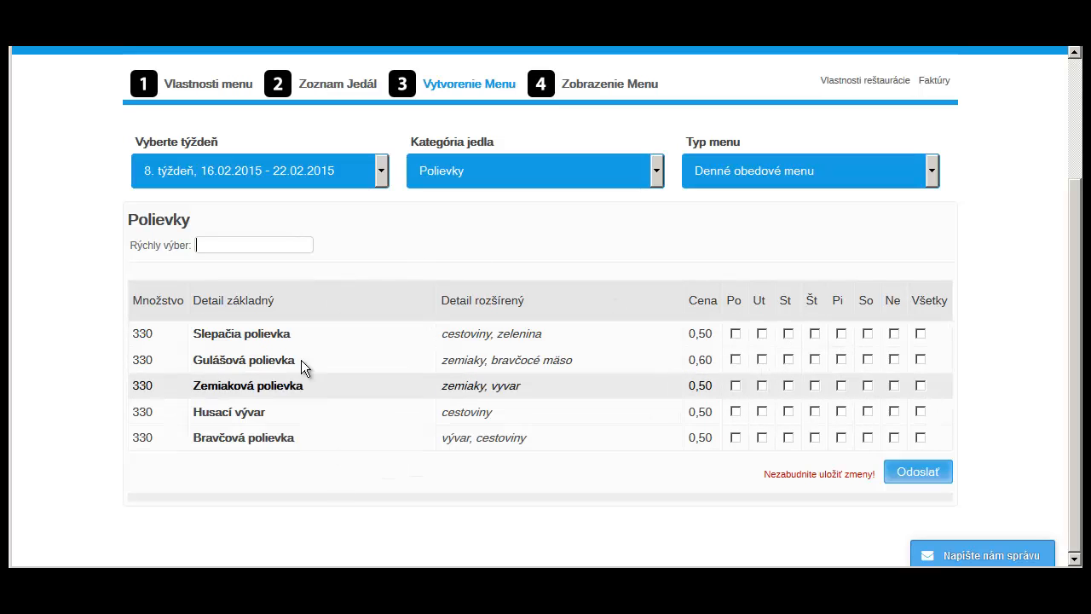
click(735, 334)
click(842, 334)
click(921, 334)
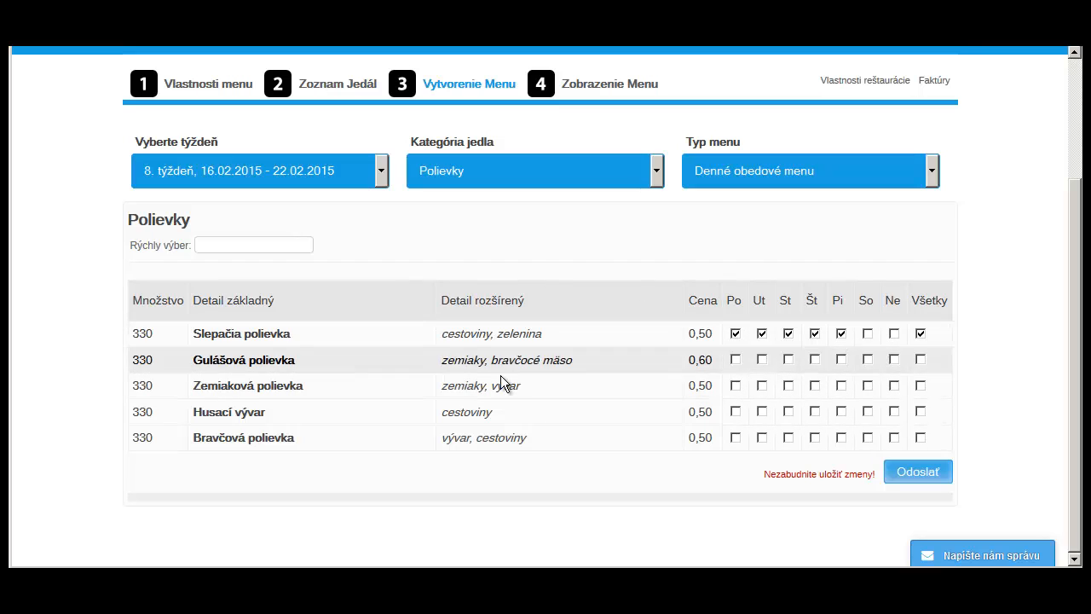
Assign Gulášová polievka to Po and Pi, Zemiaková polievka to Ut, Husací vývar to St and Bravčová polievka to Št, and save the soups.
click(735, 360)
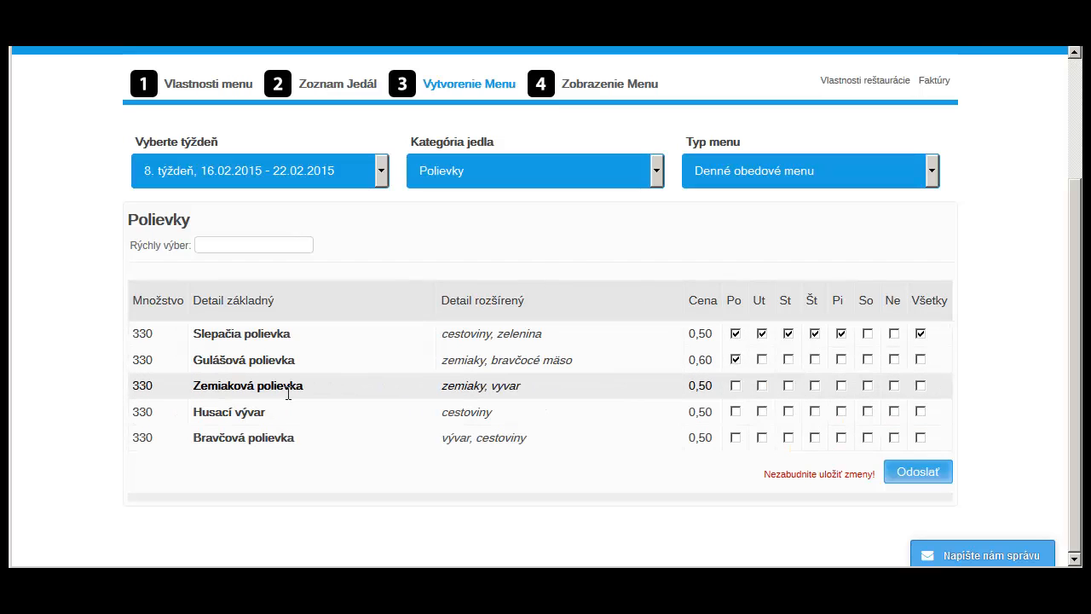
click(762, 386)
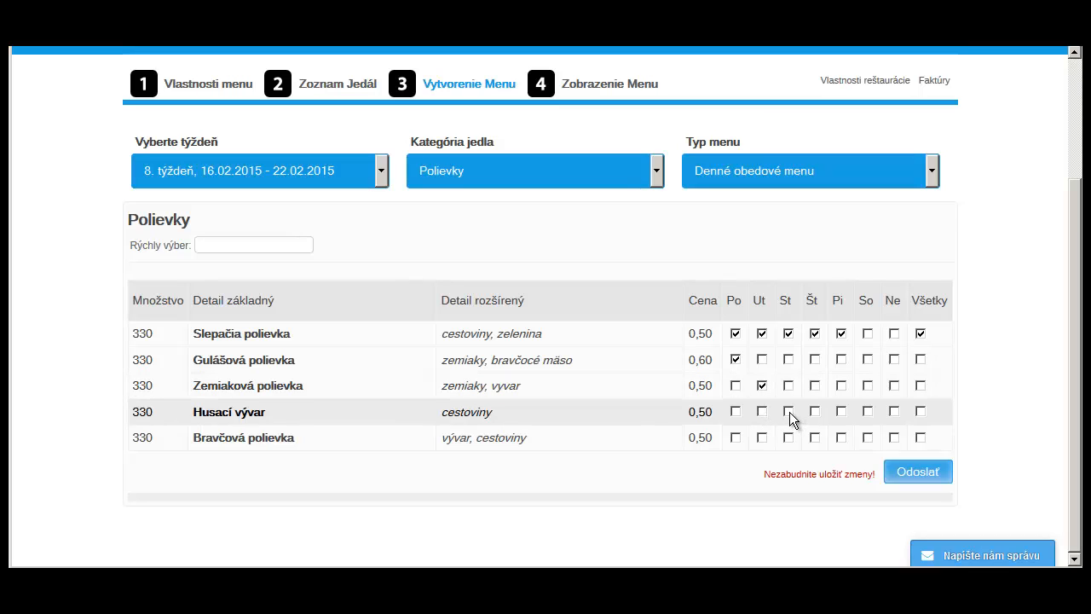
click(789, 412)
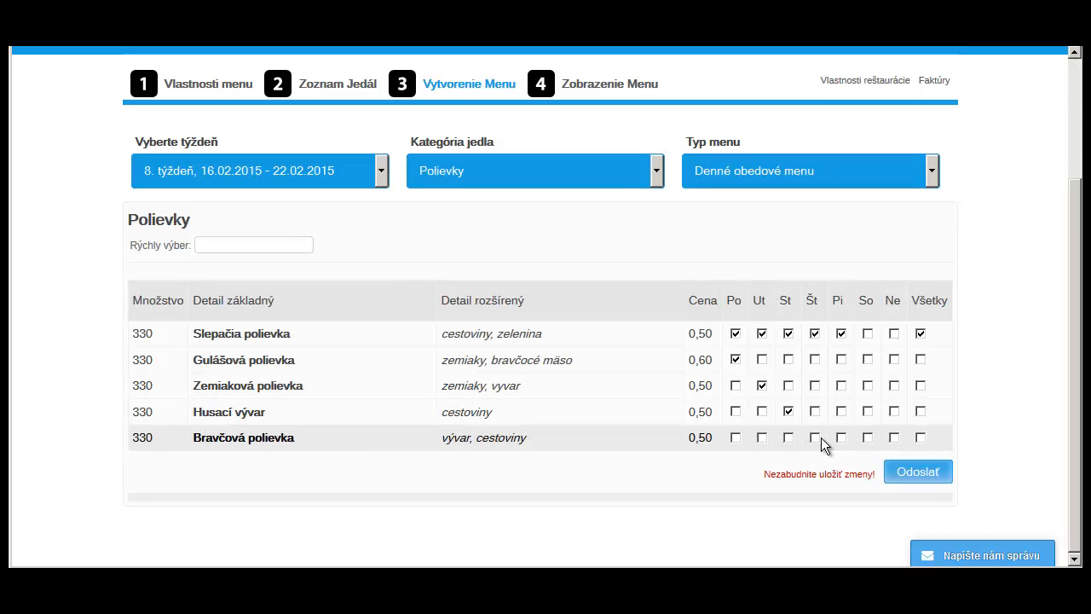
click(815, 437)
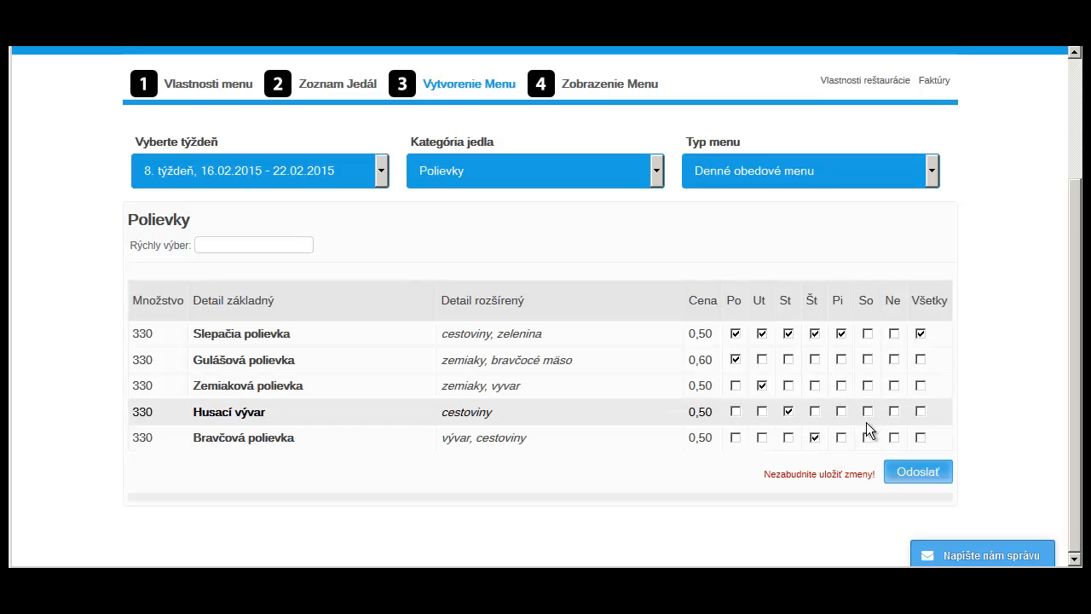
click(841, 360)
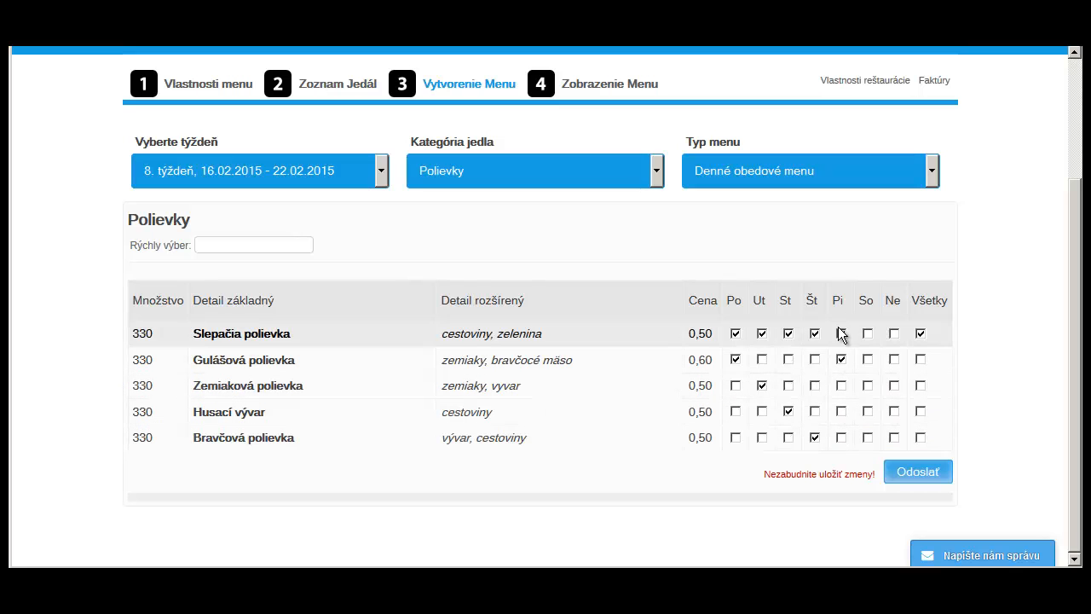
click(841, 333)
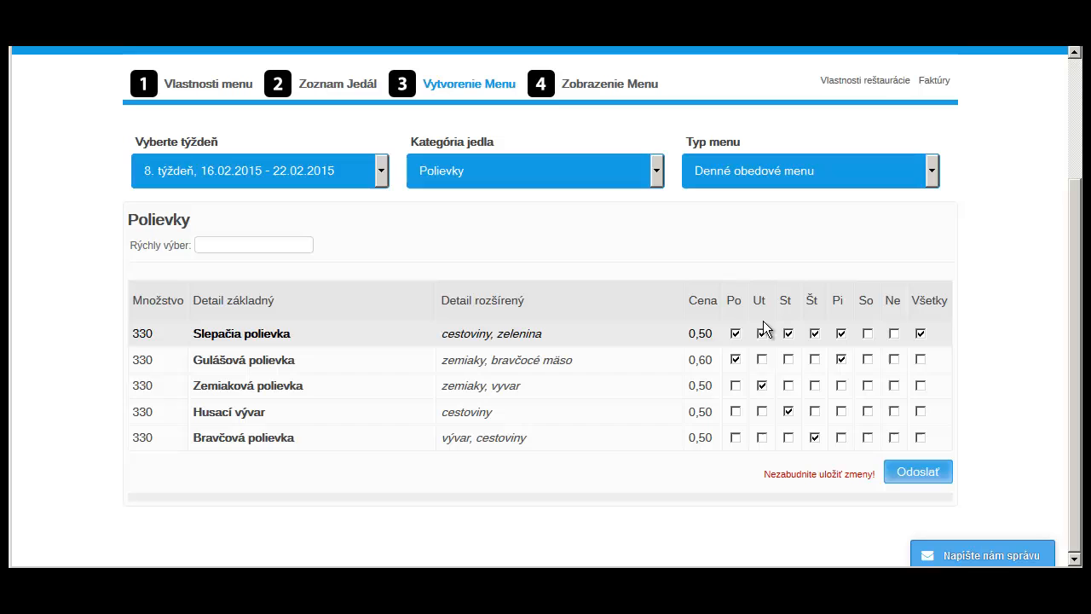
click(916, 472)
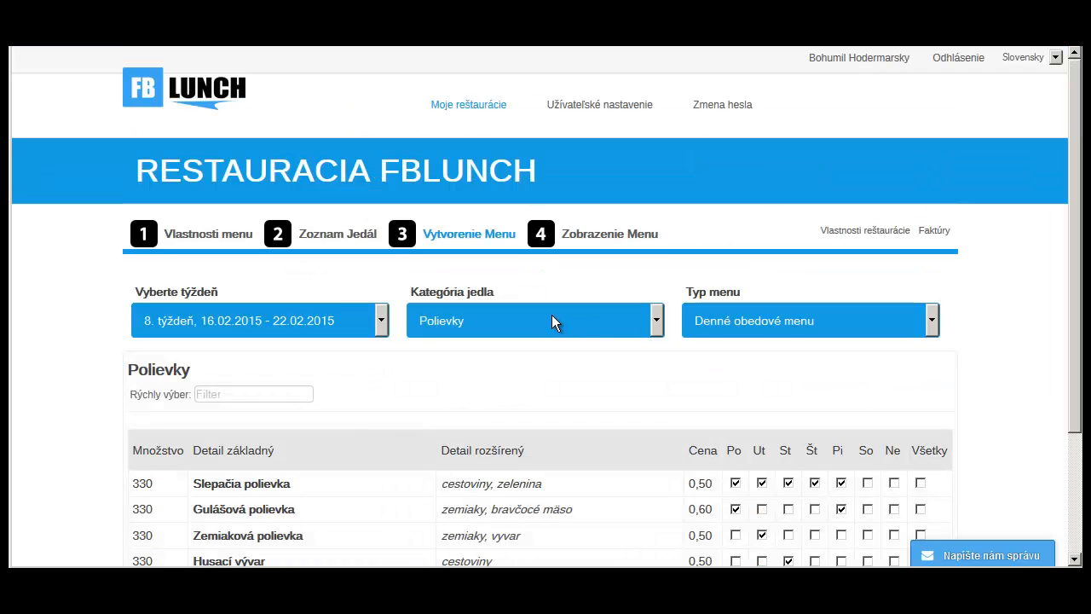
scroll(551, 315, down, 2)
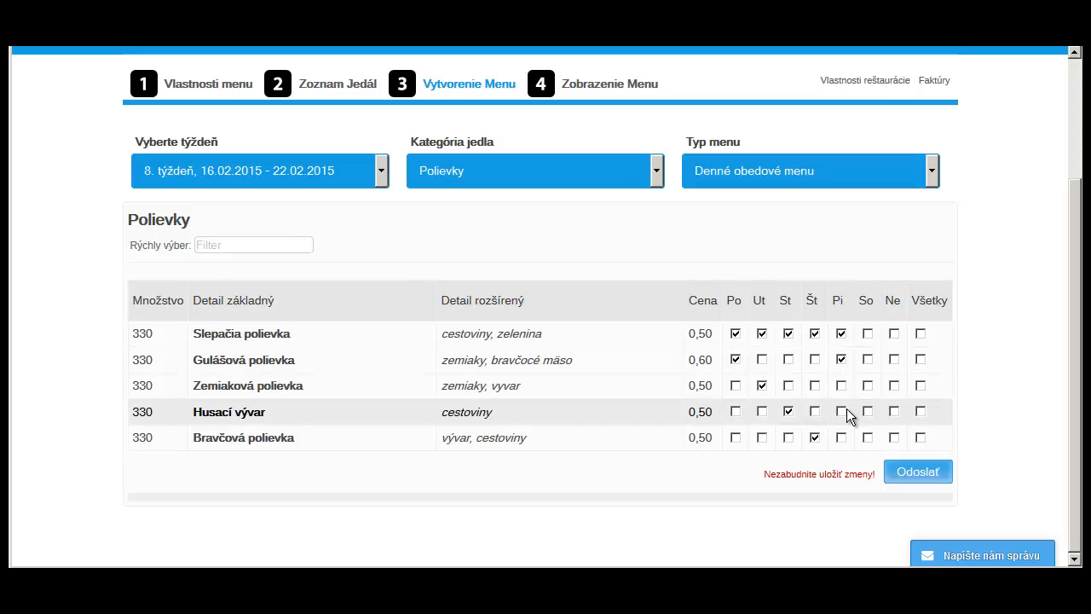
Switch the food category to Hlavné jedlá and assign Kuracie prsia na zelenine, Halušky s bryndzou and Španielsky vtáčik to Po.
click(652, 173)
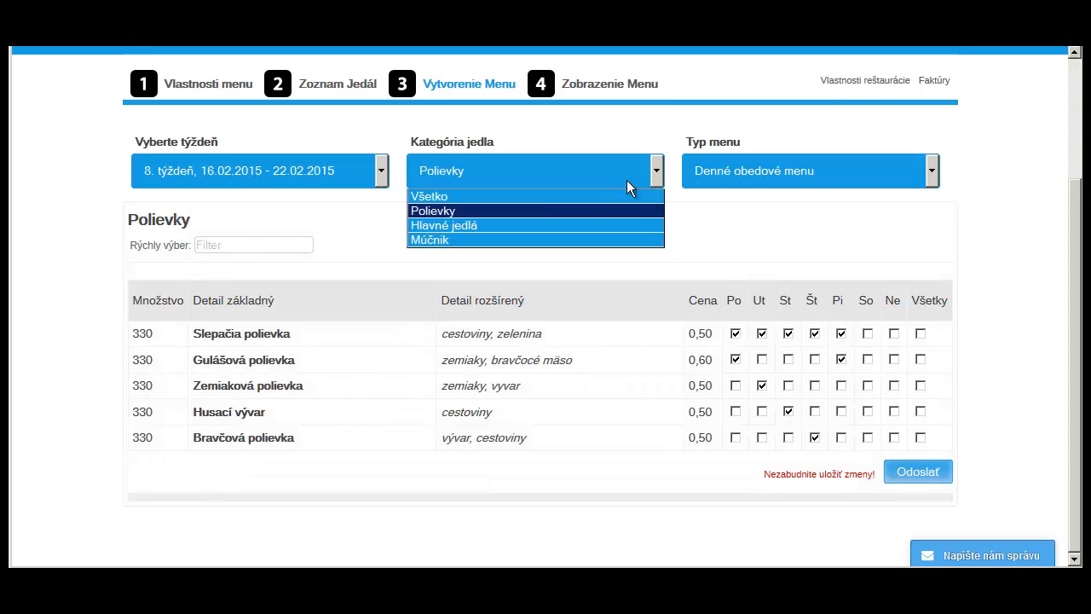
click(452, 224)
scroll(524, 277, down, 3)
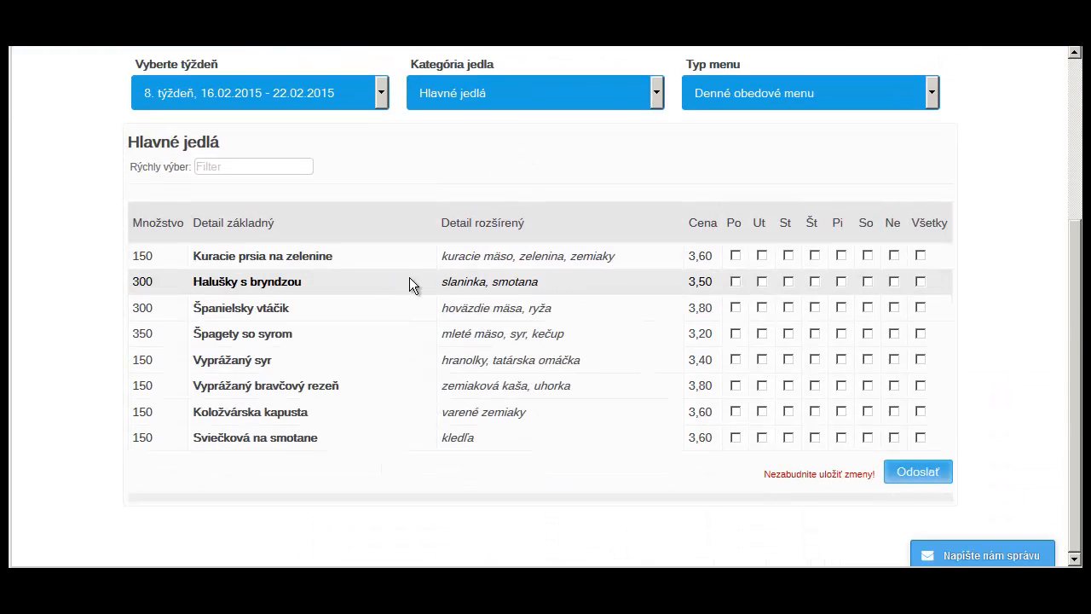
click(738, 256)
click(736, 281)
click(734, 307)
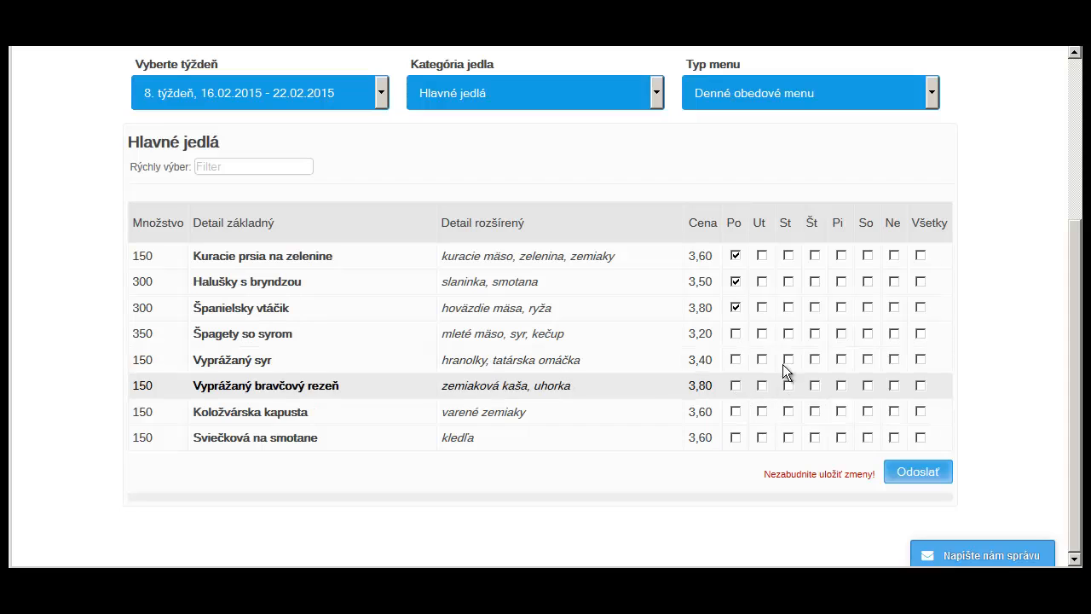
Assign Špagety so syrom, Vyprážaný syr and Vyprážaný bravčový rezeň to Ut.
click(763, 334)
click(762, 359)
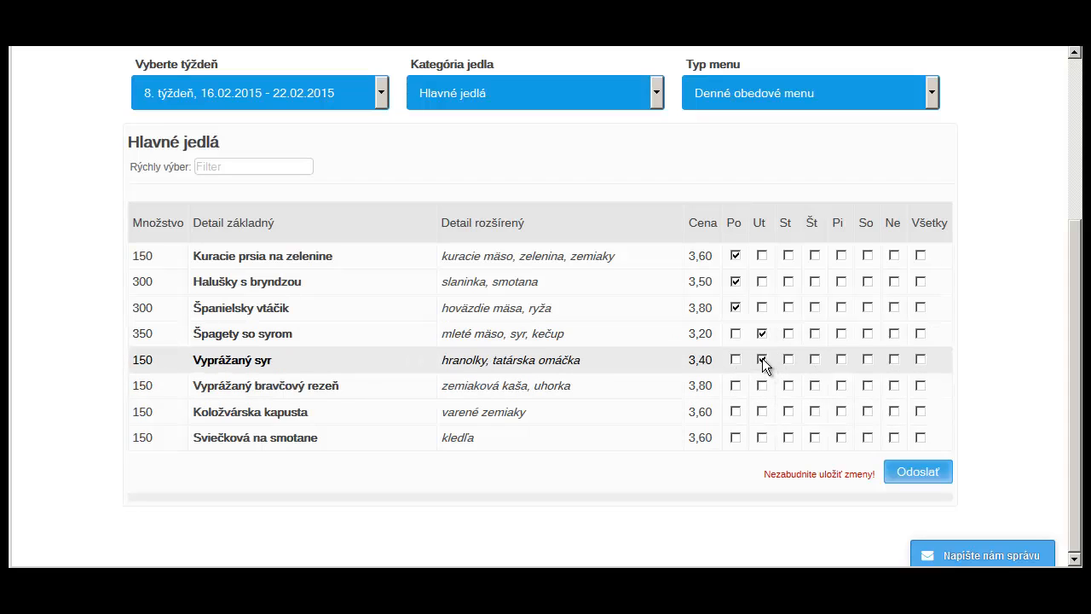
click(764, 384)
Assign Koložvárska kapusta, Sviečková na smotane and Kuracie prsia na zelenine to St, and Halušky s bryndzou, Španielsky vtáčik and Špagety so syrom to Št.
click(788, 411)
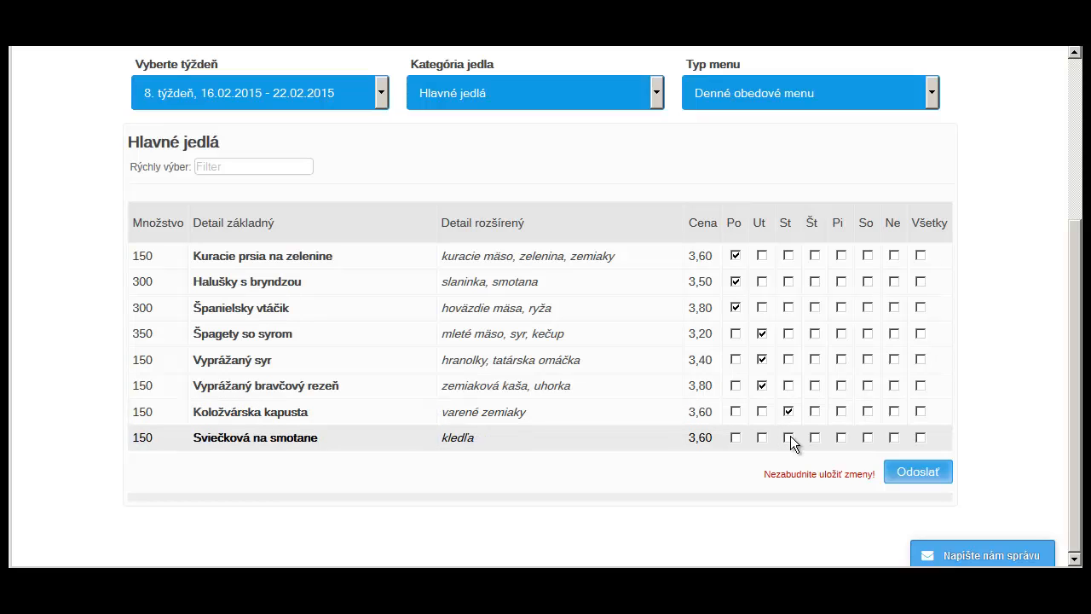
click(789, 437)
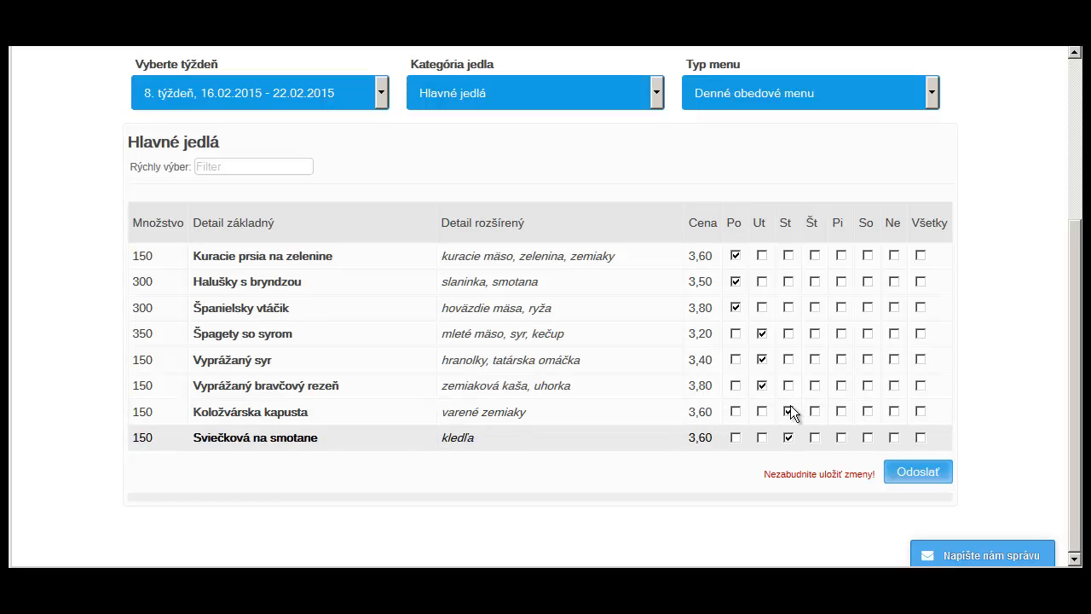
click(814, 280)
click(813, 308)
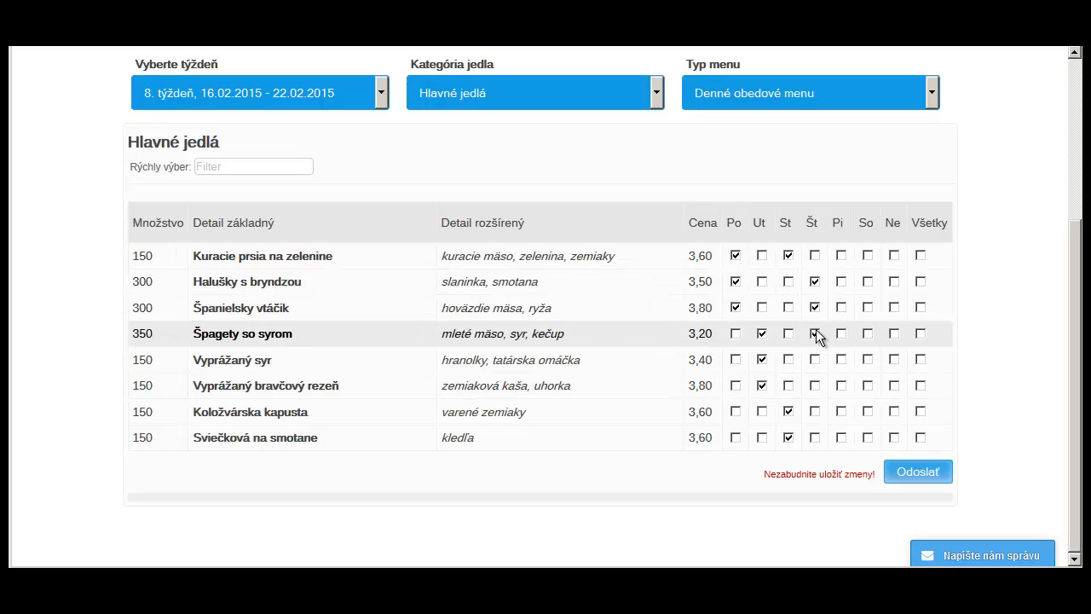
Assign Vyprážaný syr, Vyprážaný bravčový rezeň and Koložvárska kapusta to Pi, and save the main dishes.
click(840, 359)
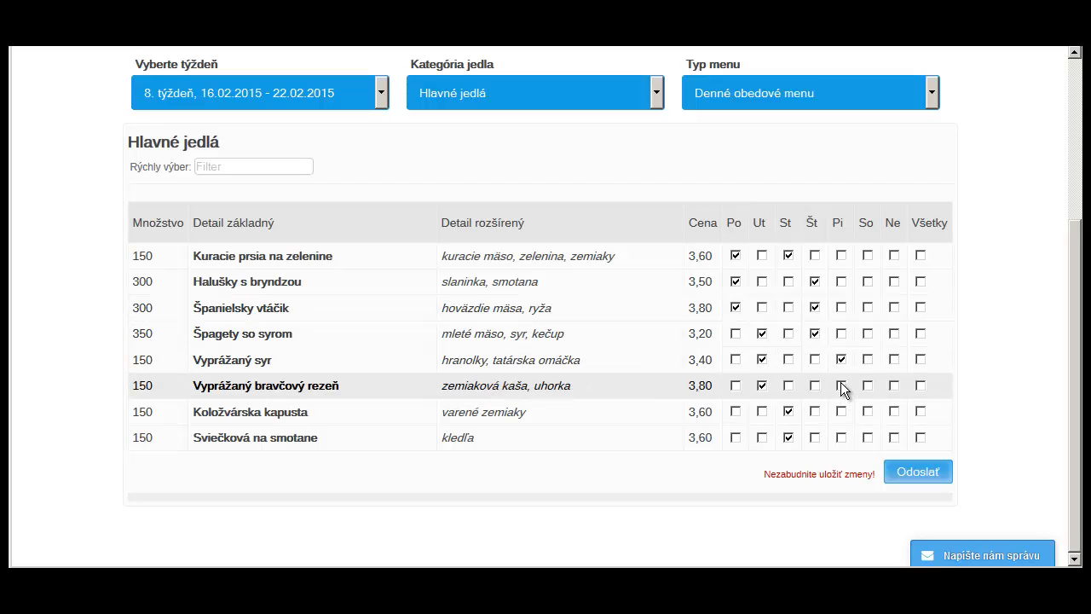
click(840, 385)
click(840, 412)
click(912, 466)
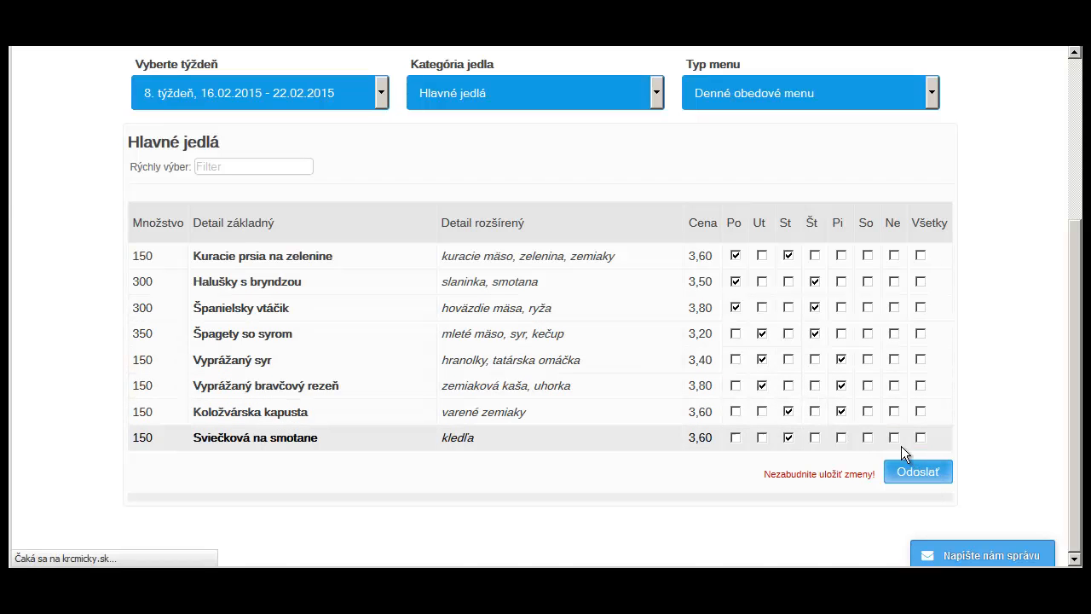
Switch the food category to Múčnik to list the desserts.
scroll(701, 369, down, 3)
scroll(537, 292, up, 3)
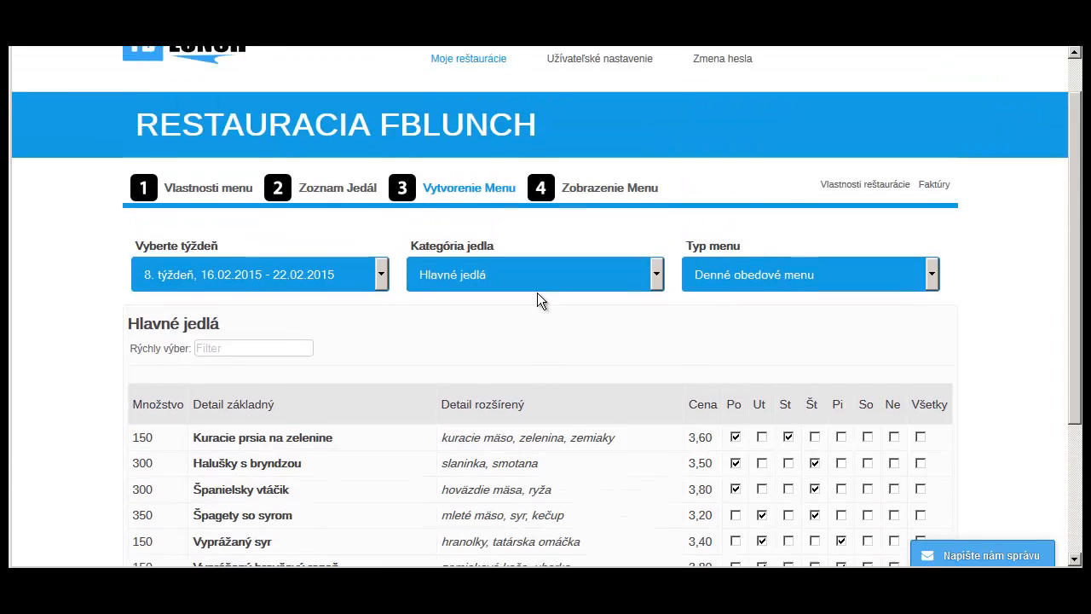
click(538, 294)
click(451, 356)
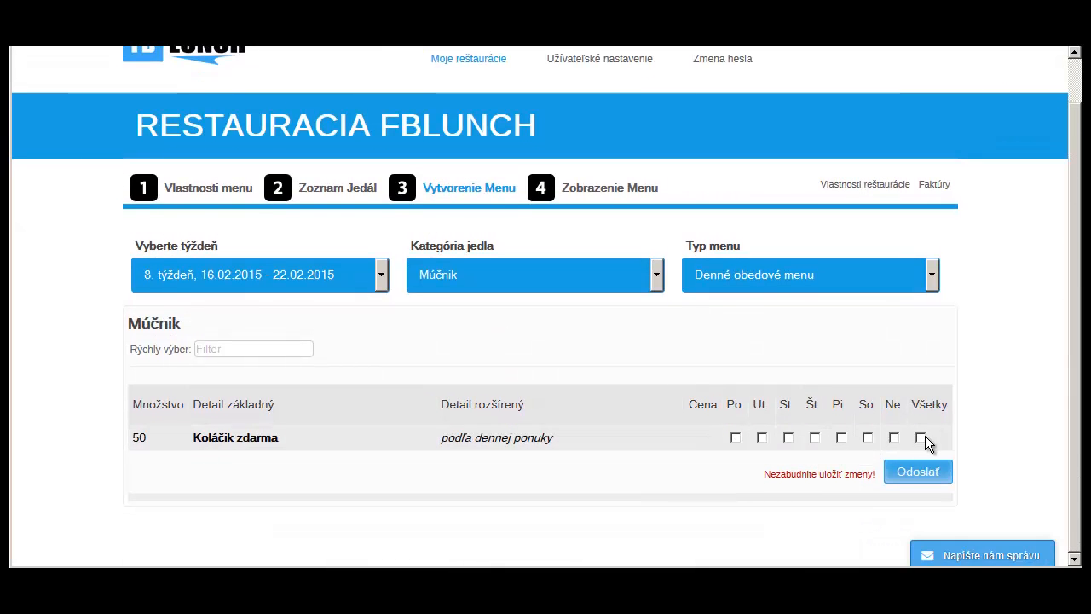
Assign Koláčik zdarma to every weekday from Po to Pi, leaving out So and Ne, and save the dessert selection.
click(920, 437)
click(894, 437)
click(867, 437)
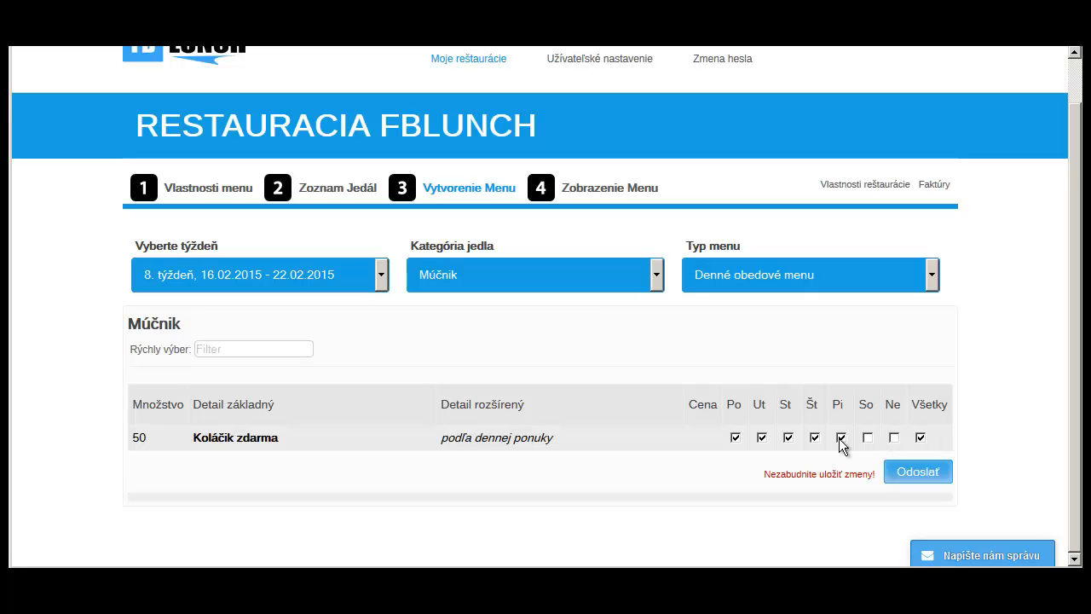
click(909, 478)
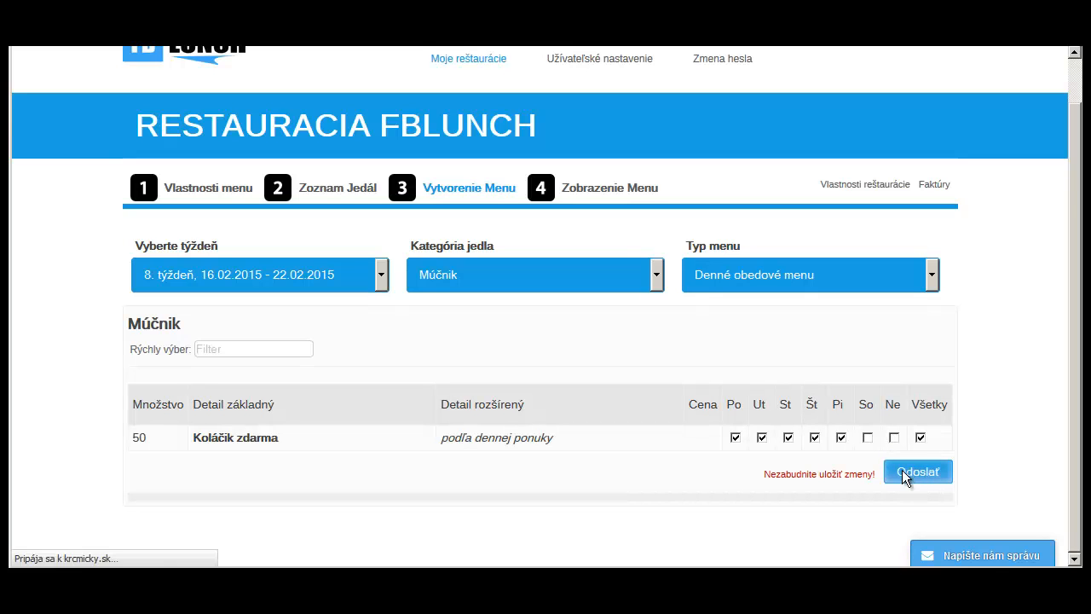
Switch the food category to Všetko and review the weekday assignments of the soups and main dishes for week 8.
scroll(651, 285, down, 1)
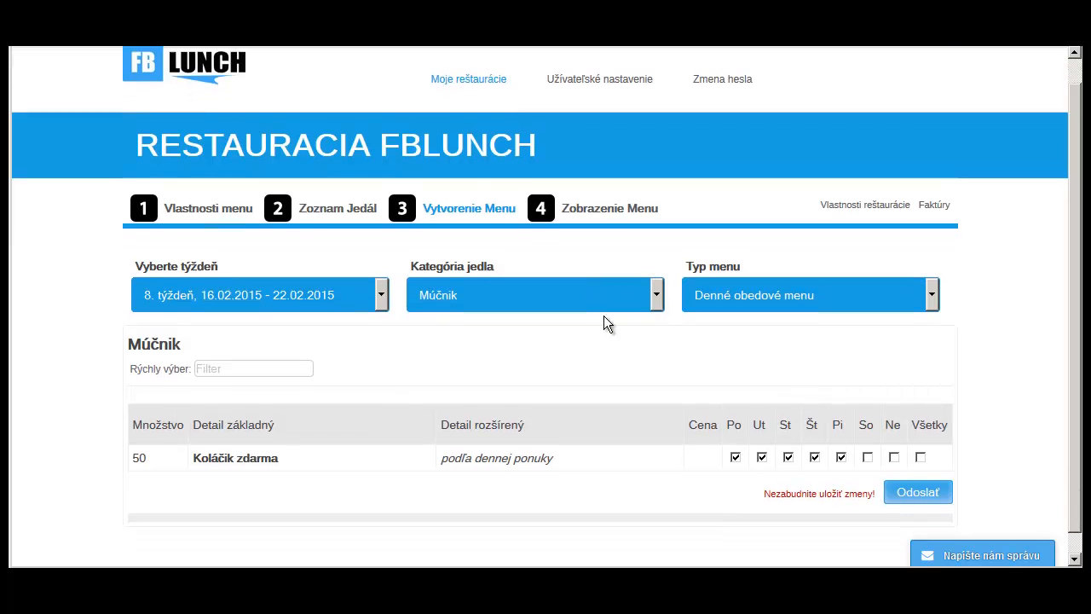
click(656, 274)
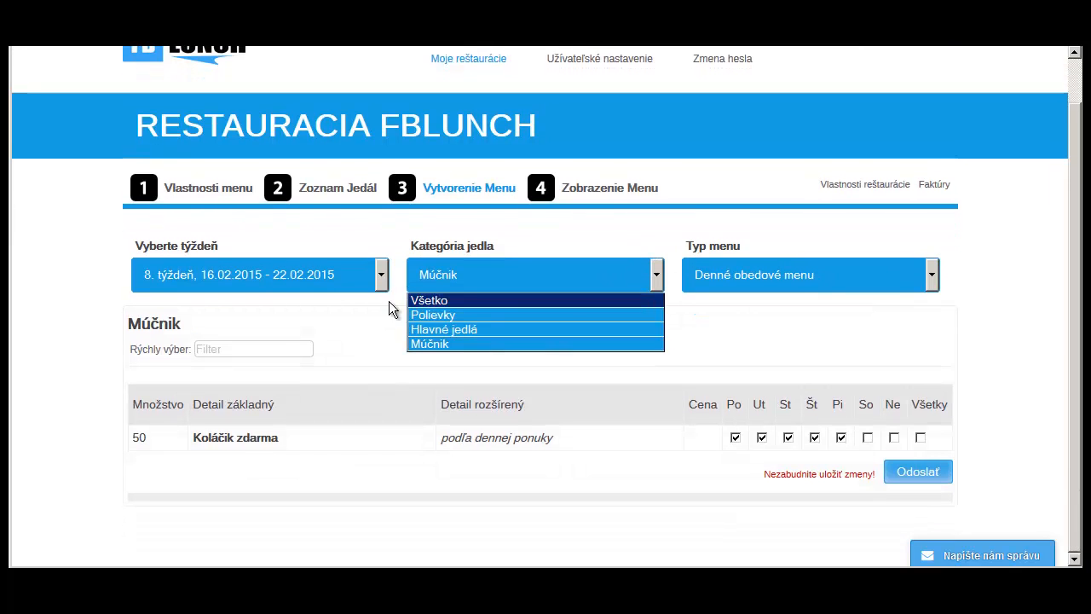
click(436, 300)
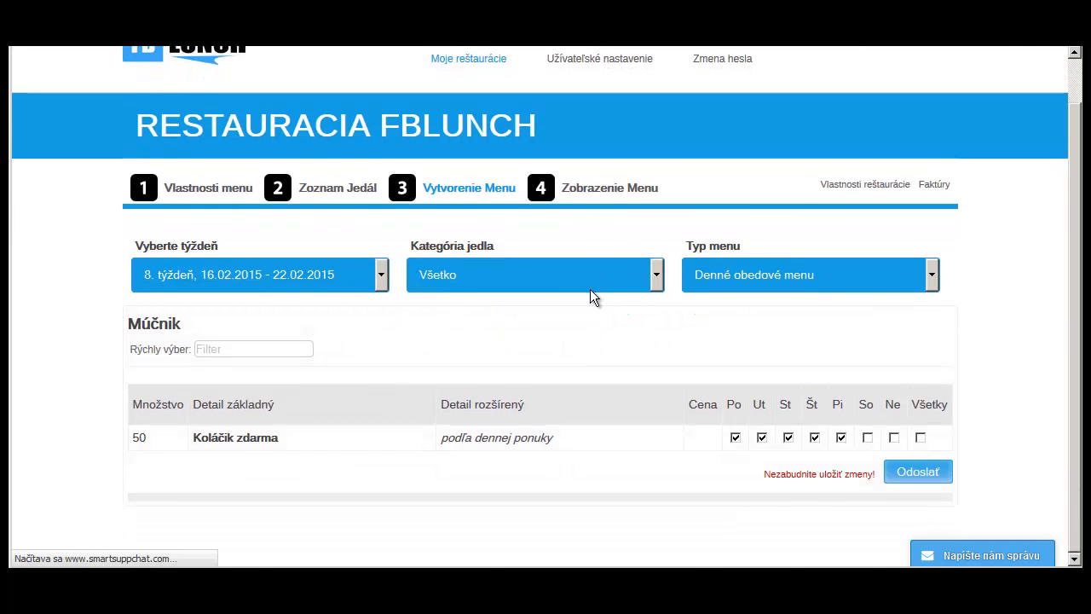
scroll(590, 289, down, 5)
scroll(629, 294, down, 4)
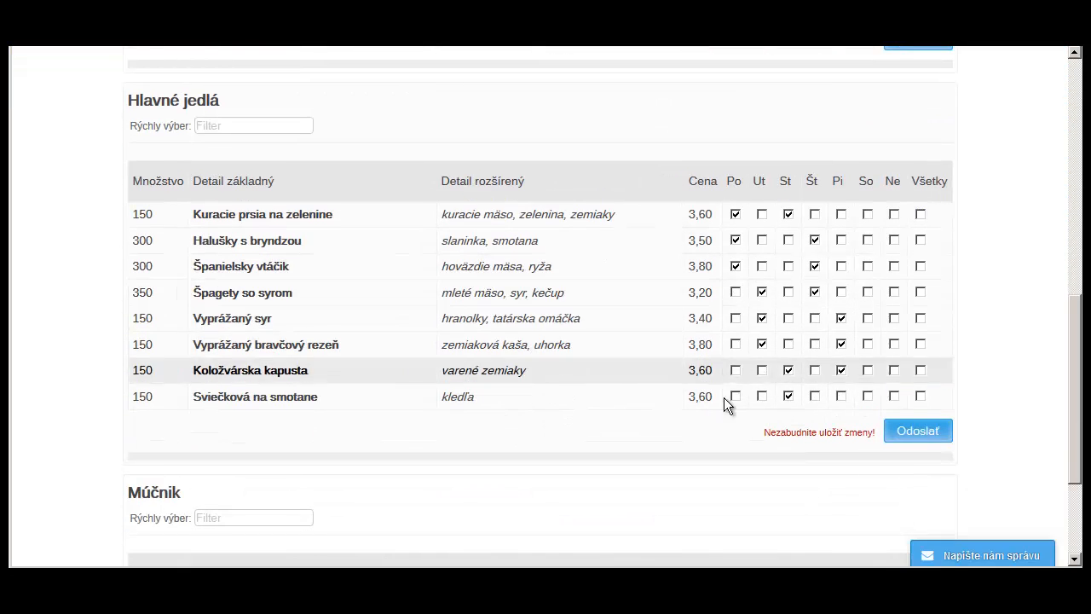
scroll(561, 329, up, 10)
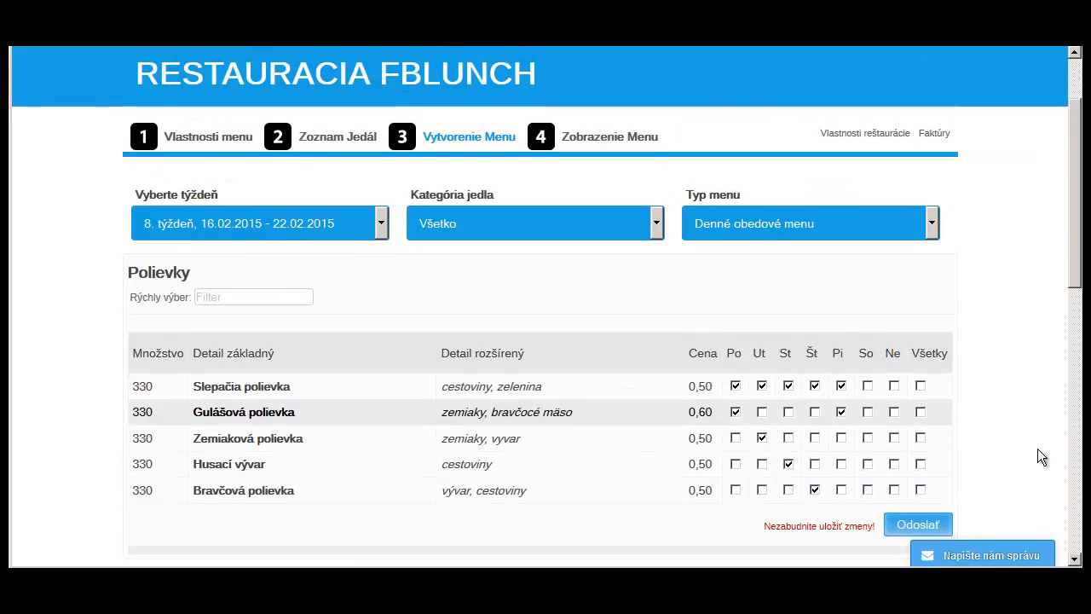
scroll(562, 372, down, 9)
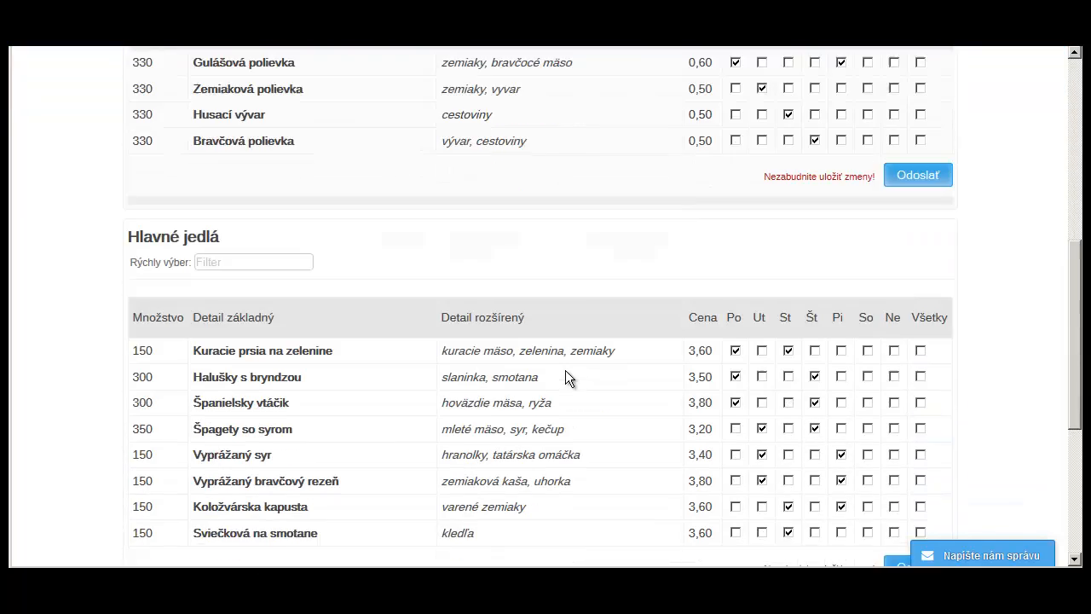
scroll(588, 373, up, 10)
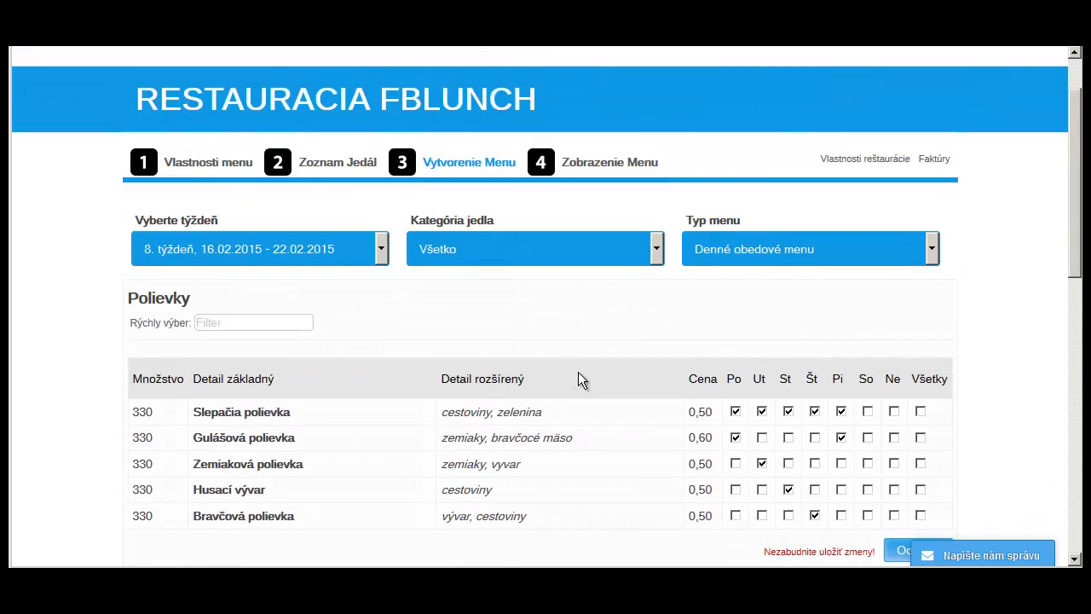
scroll(578, 375, down, 2)
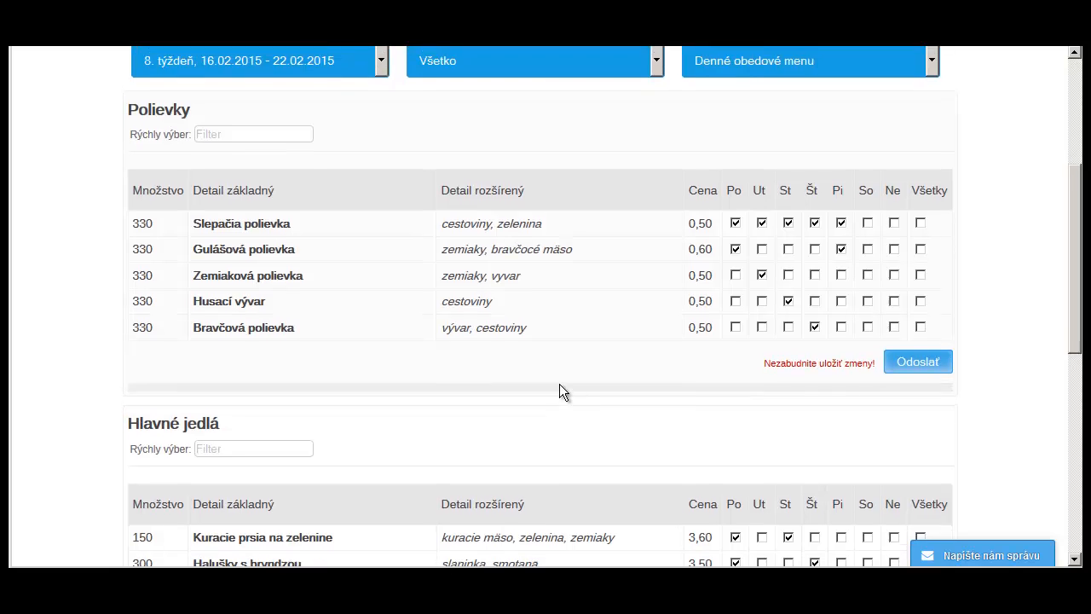
scroll(559, 383, up, 2)
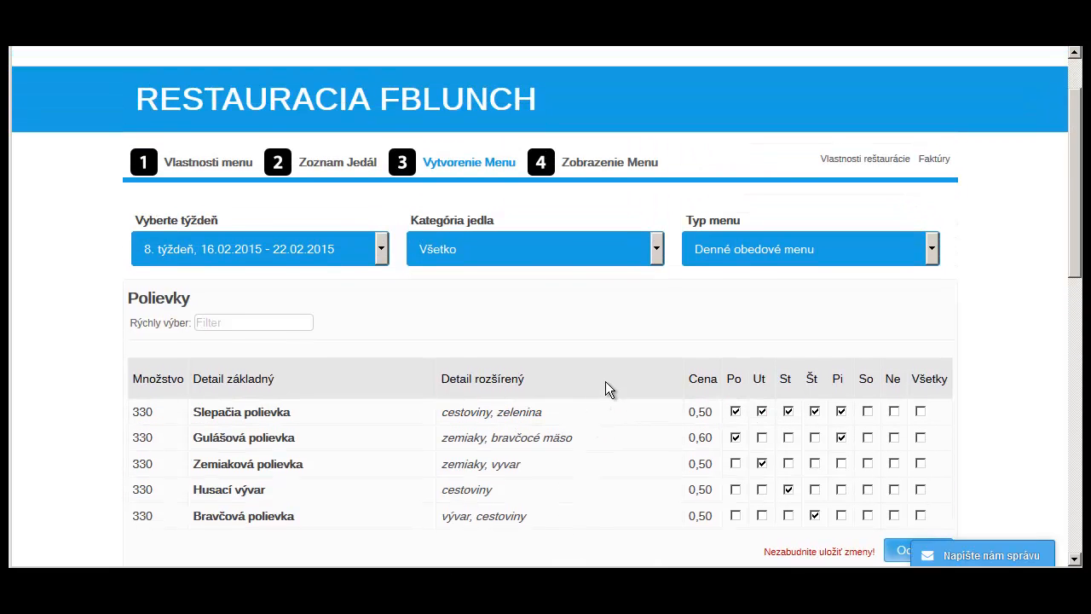